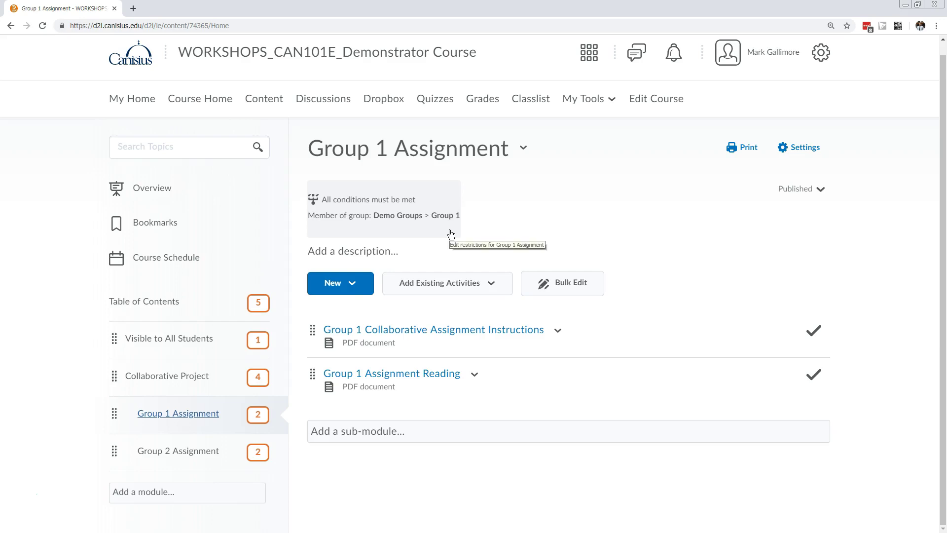
# - Examine the release conditions on the Group 1 Assignment and Group 2 Assignment sub-modules and their parent Collaborative Project module
pyautogui.click(482, 327)
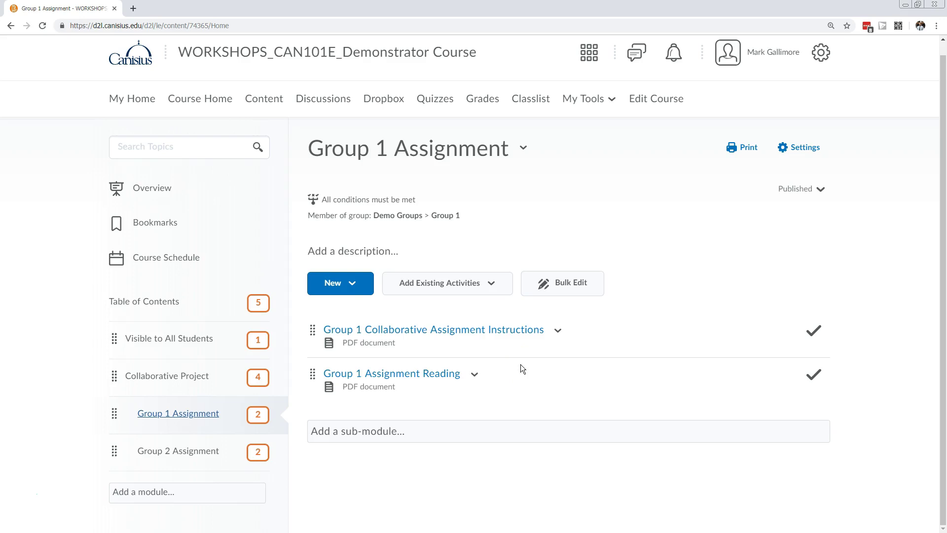
pyautogui.click(197, 450)
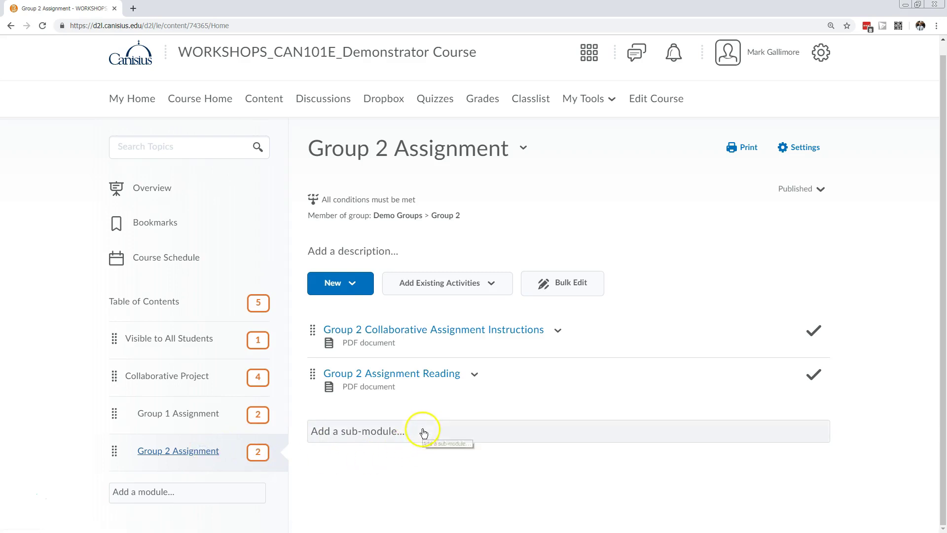
pyautogui.click(168, 414)
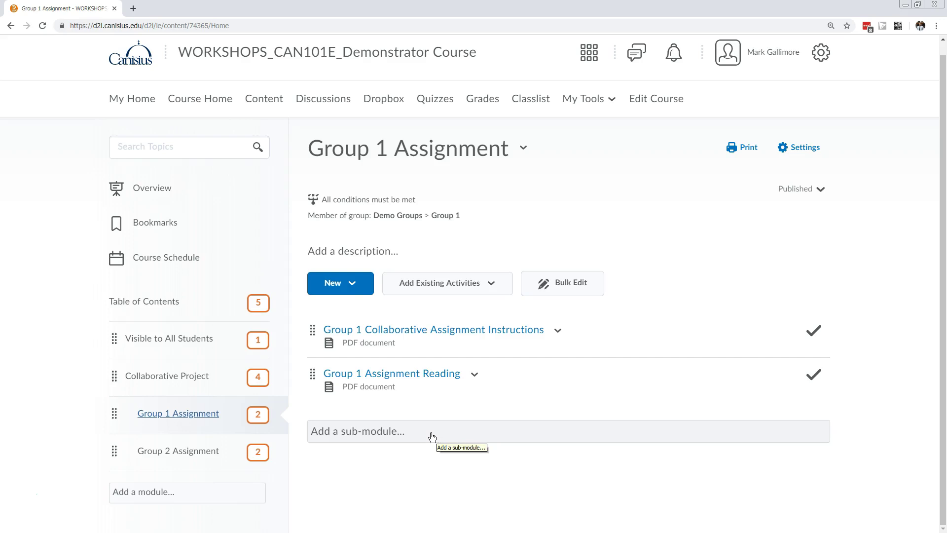
pyautogui.click(182, 377)
pyautogui.scroll(-5, 434, 439)
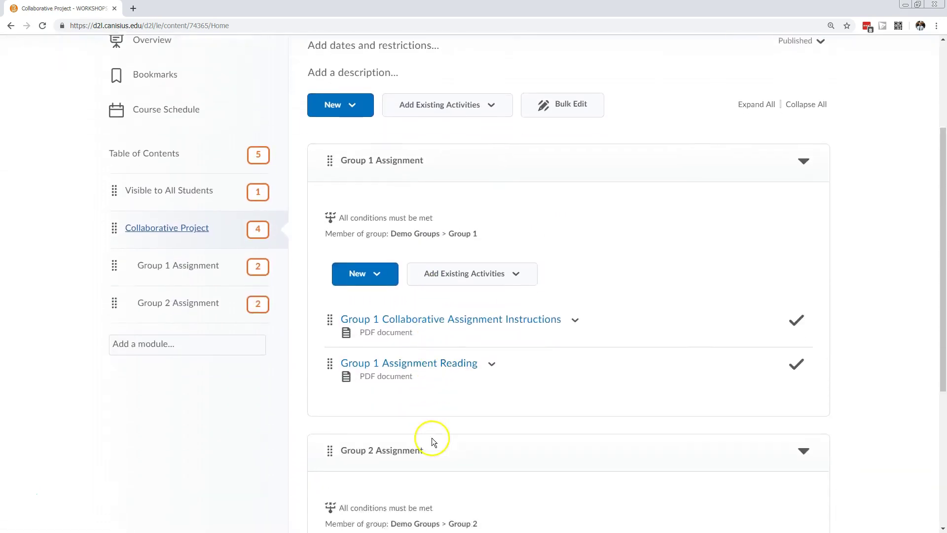
pyautogui.scroll(-4, 431, 438)
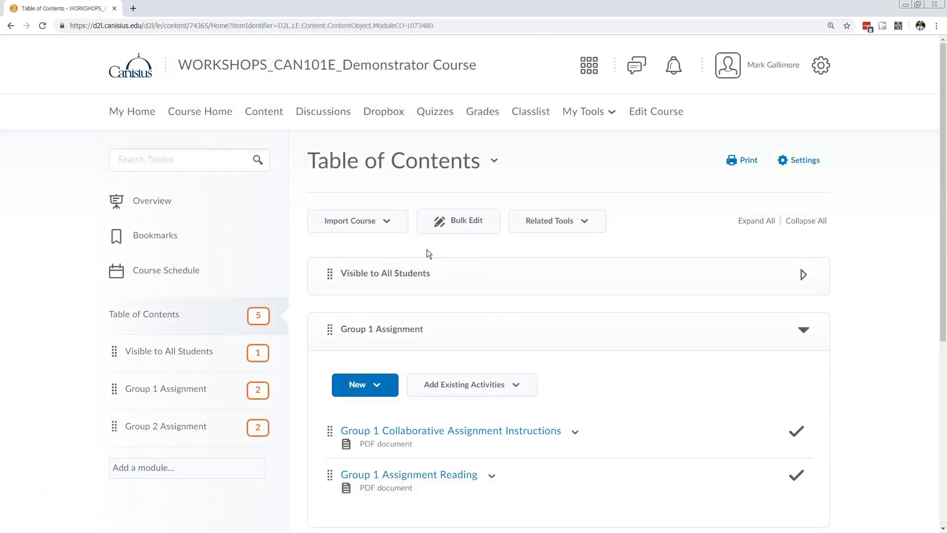
# - Open the course's group management page to view the groups in the Demo Groups category
pyautogui.click(650, 112)
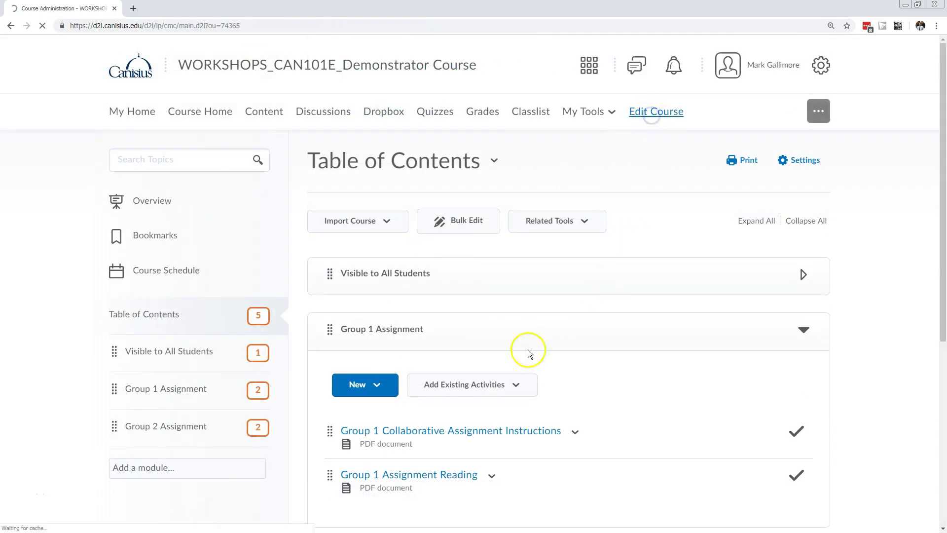
pyautogui.scroll(-3, 267, 362)
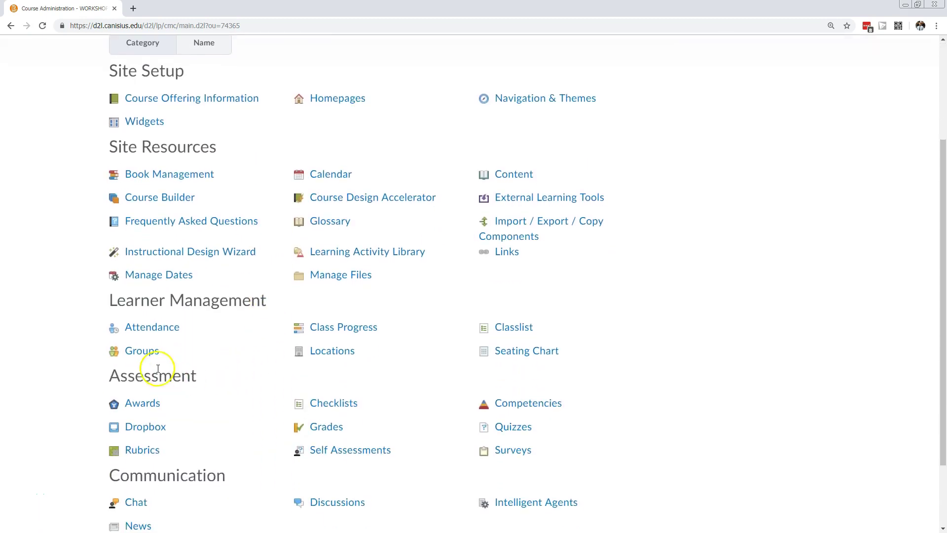
pyautogui.click(143, 351)
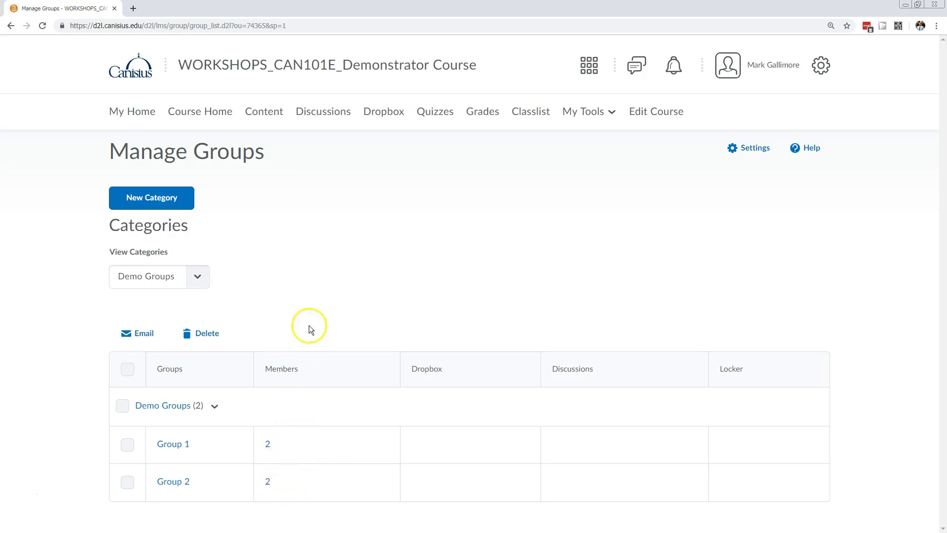
# - Return to the course content and review the Group 1 Assignment and Group 2 Assignment modules in the table of contents
pyautogui.click(264, 110)
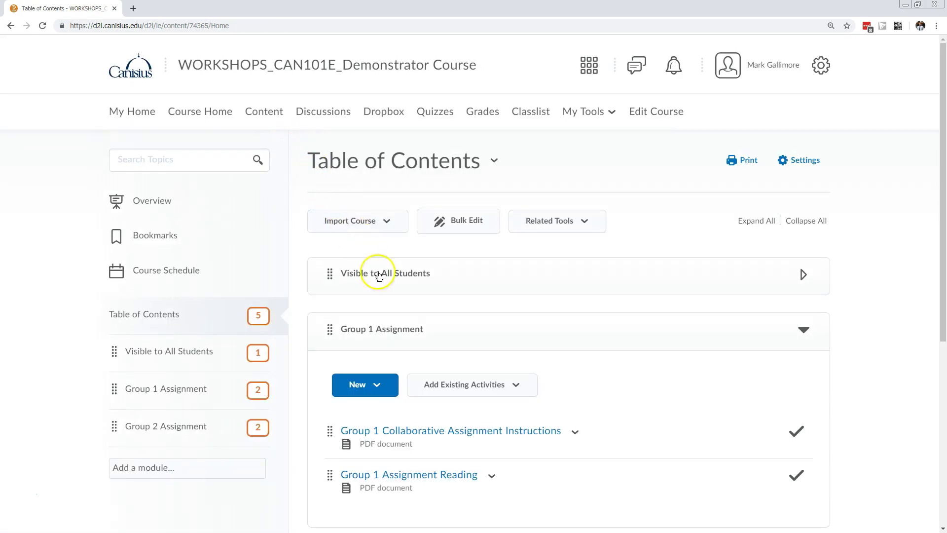
pyautogui.scroll(-3, 506, 419)
pyautogui.scroll(-2, 505, 418)
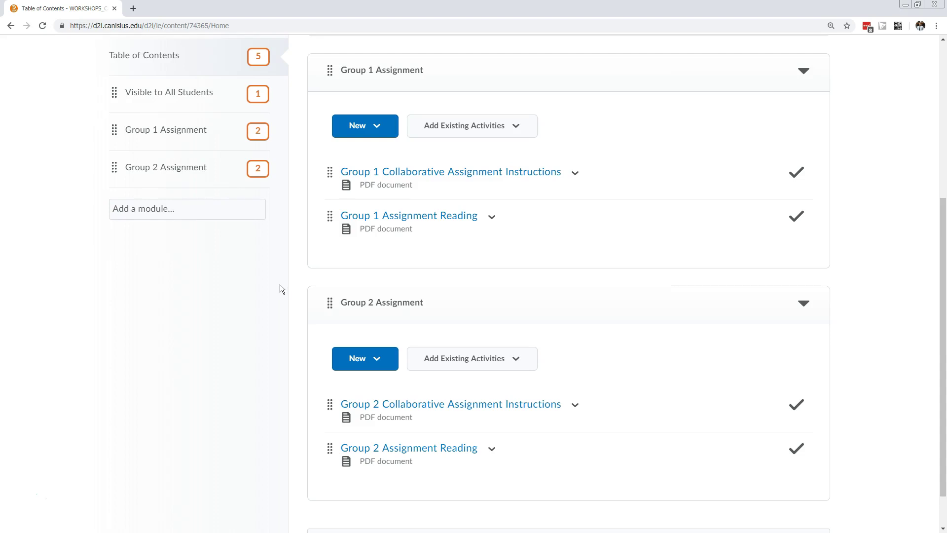
pyautogui.scroll(4, 279, 284)
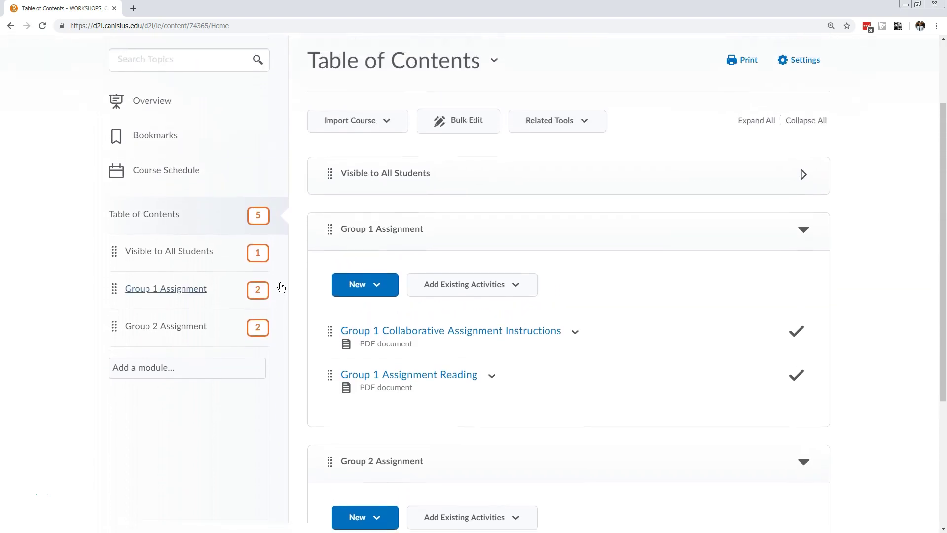
pyautogui.scroll(1, 279, 286)
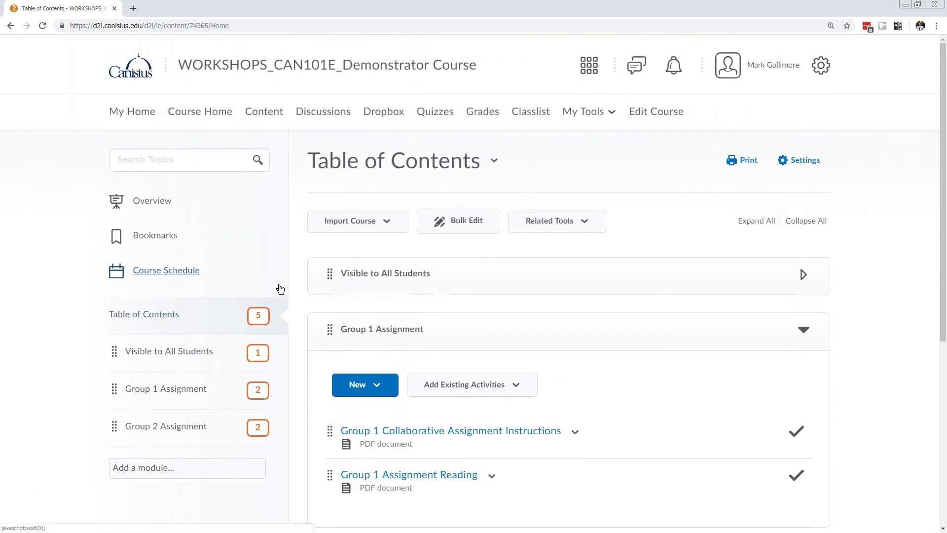
# - Restrict the Group 1 Assignment module with a new Group enrollment release condition for Group 1, and save the restriction
pyautogui.click(193, 389)
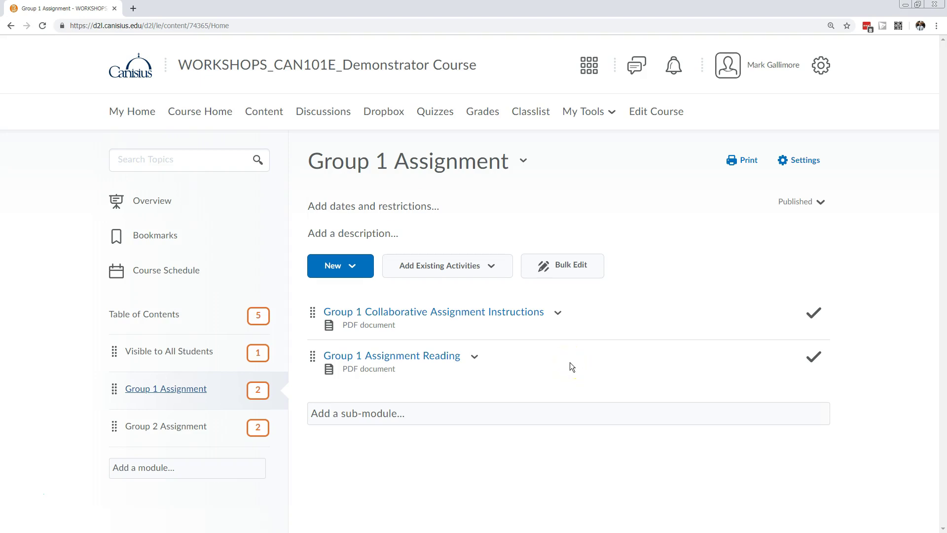
pyautogui.click(390, 207)
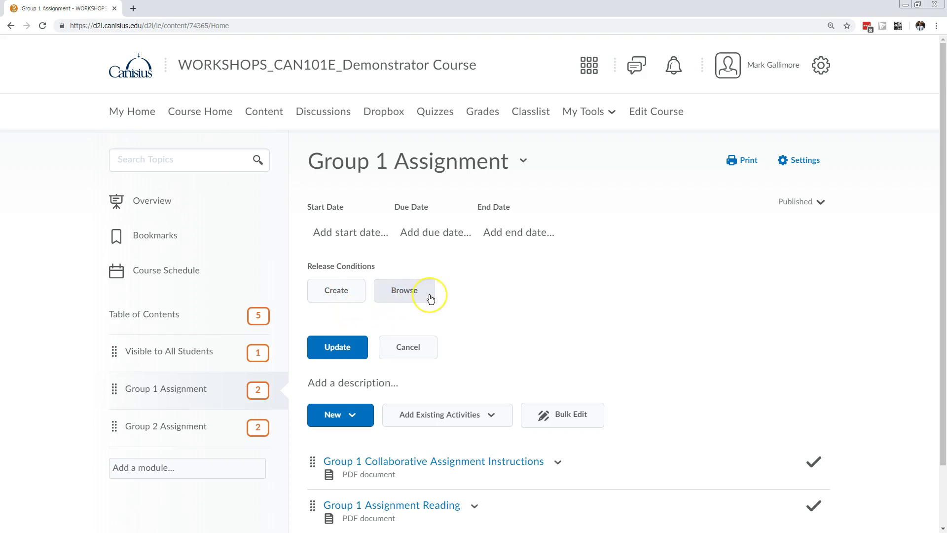
pyautogui.click(359, 293)
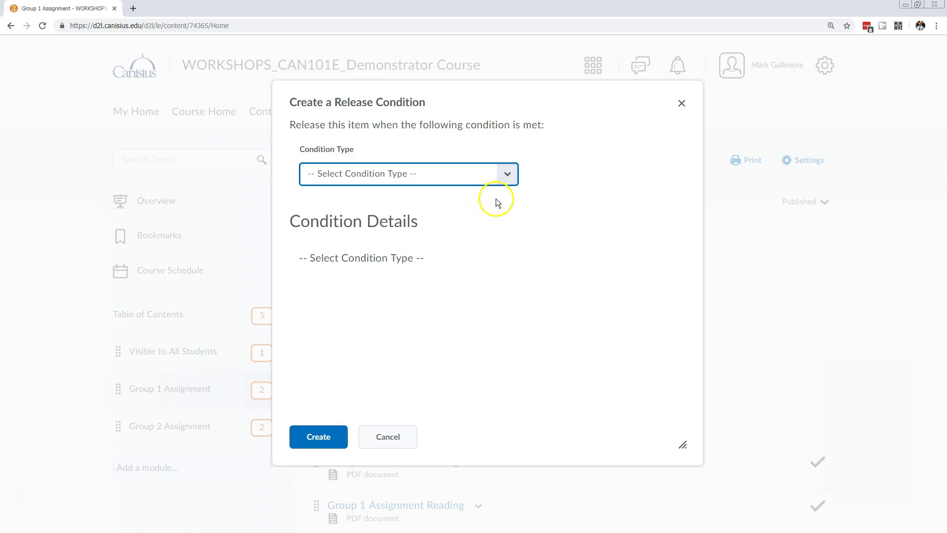
pyautogui.click(508, 174)
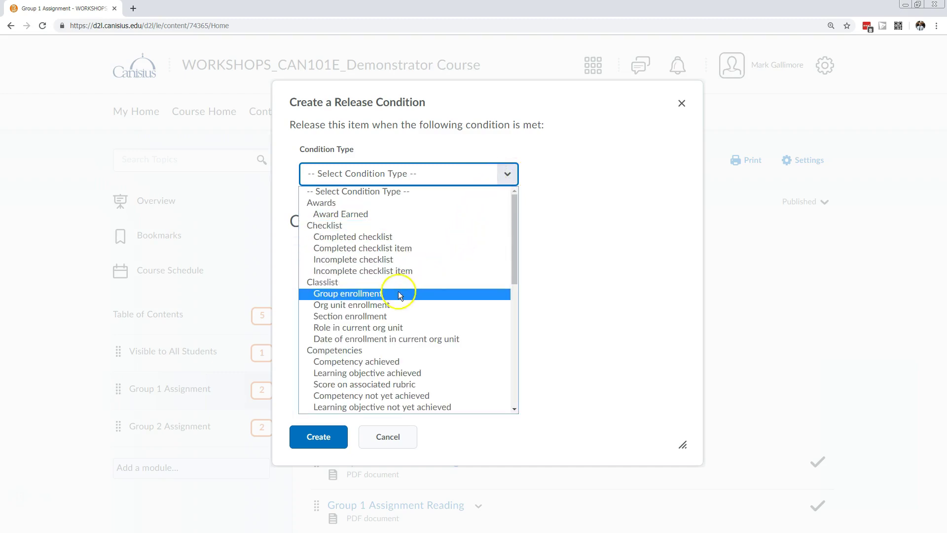
pyautogui.click(386, 294)
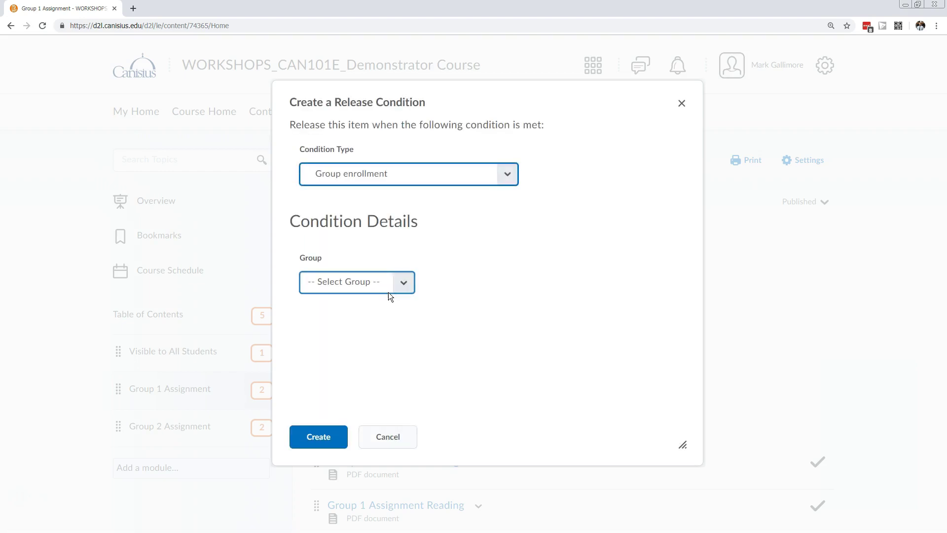
pyautogui.click(403, 283)
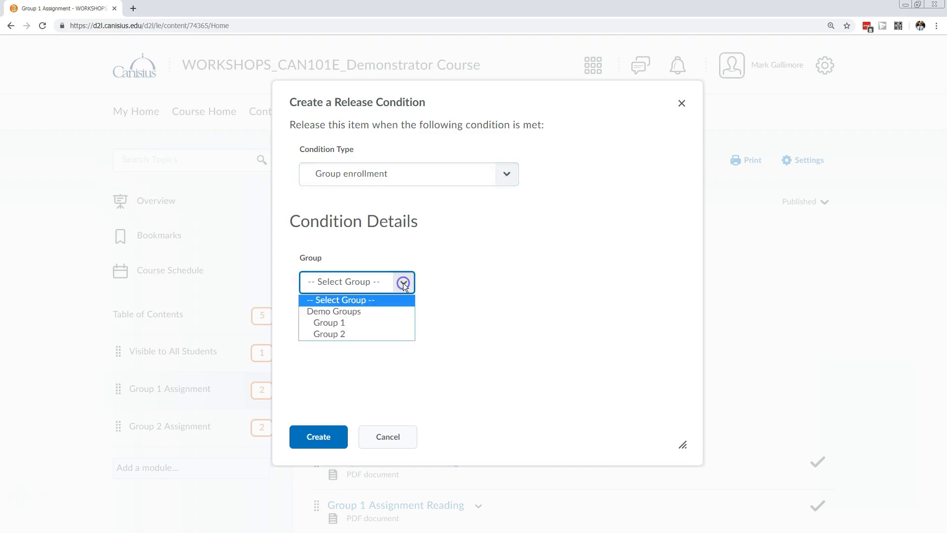
pyautogui.click(353, 322)
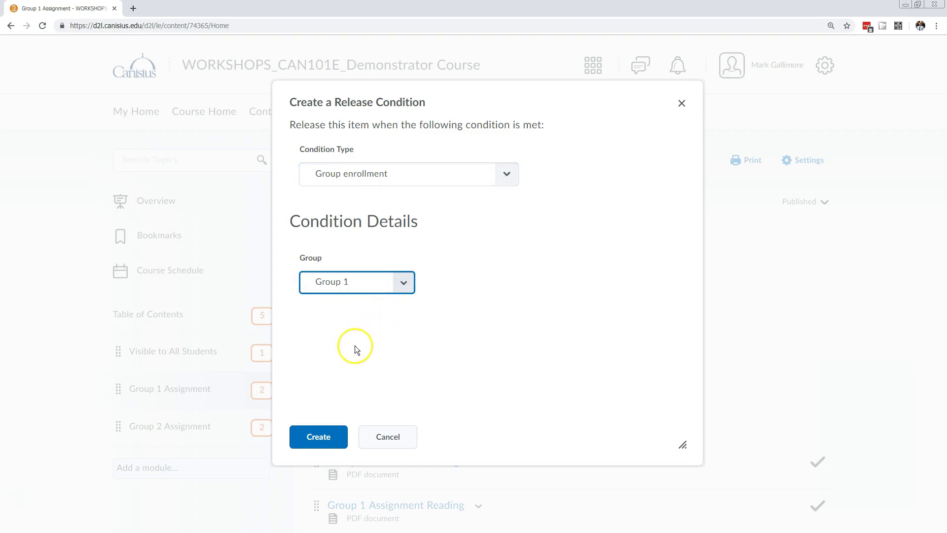
pyautogui.click(321, 437)
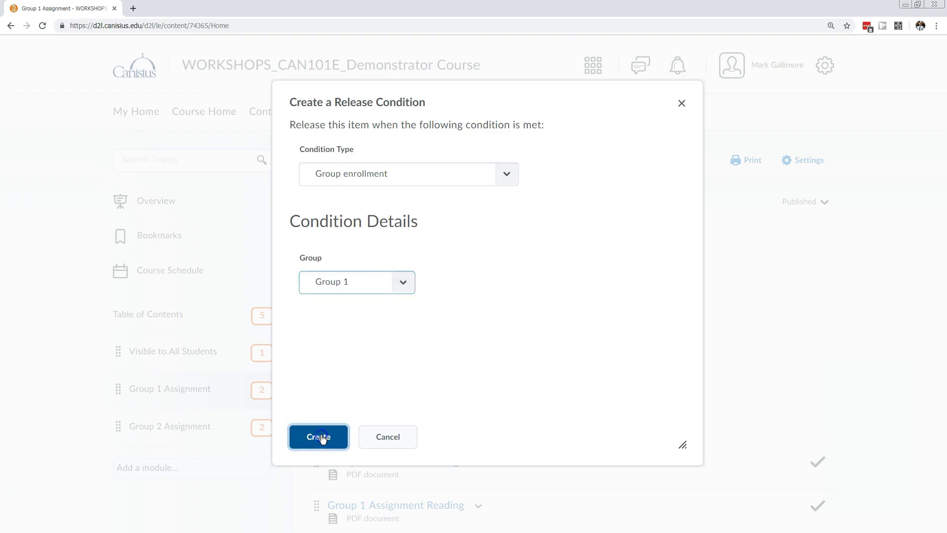
pyautogui.scroll(-1, 455, 389)
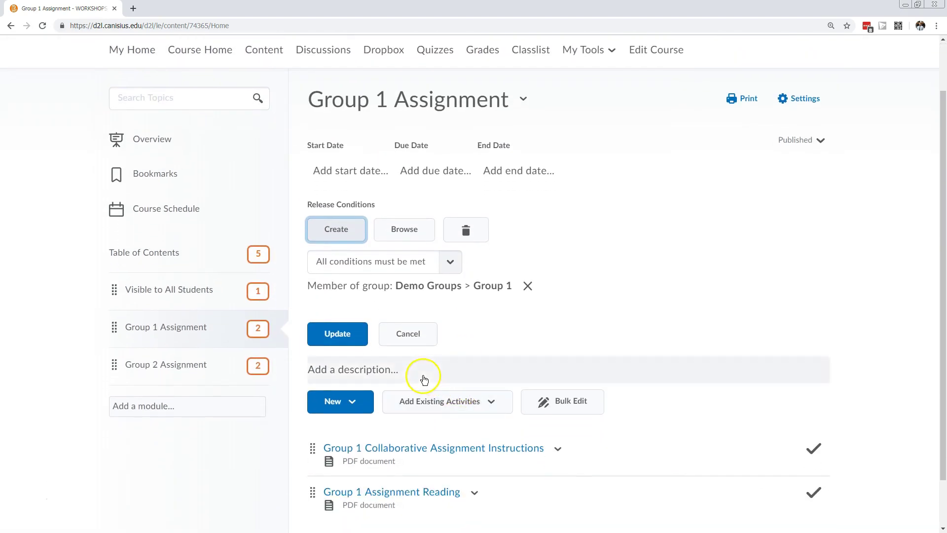
pyautogui.click(348, 340)
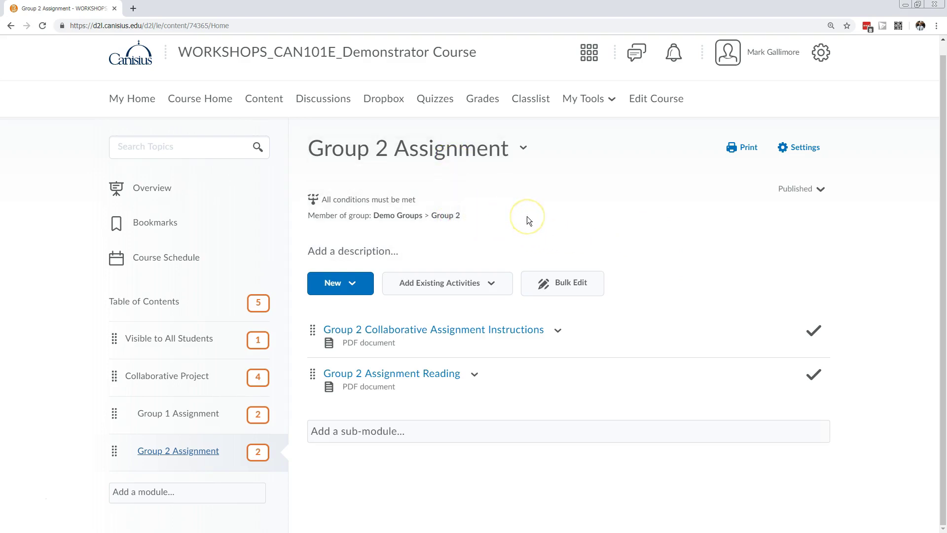
# - View the member list of Group 2 on the course's group management page, and close the list
pyautogui.click(655, 112)
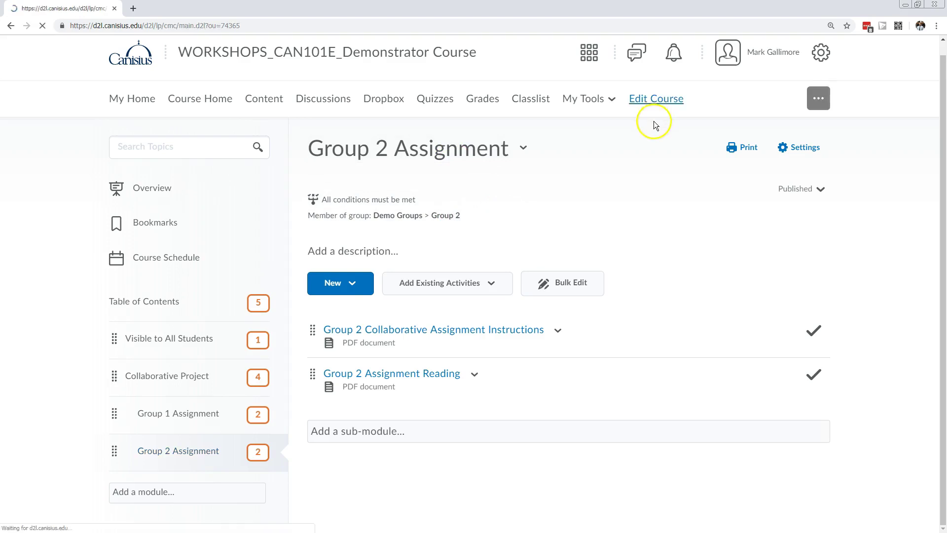
pyautogui.scroll(-3, 237, 356)
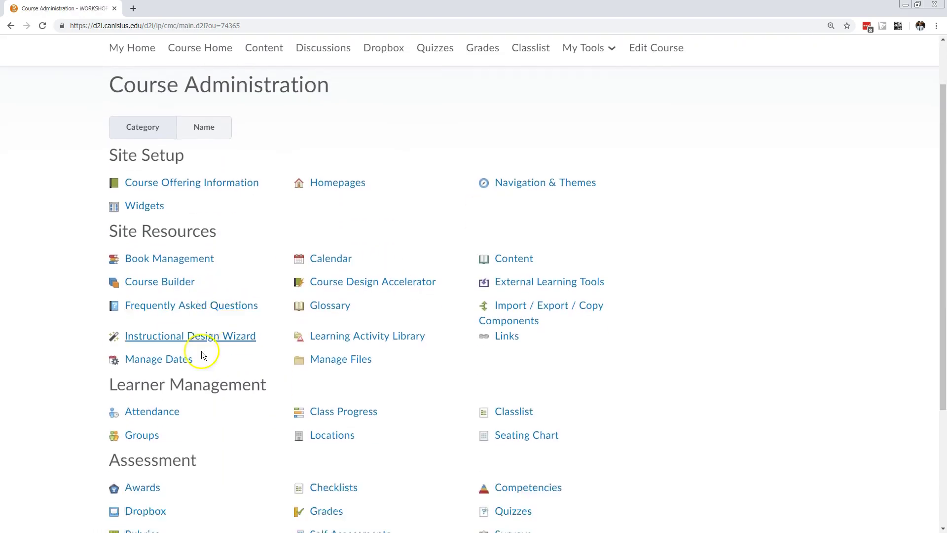
pyautogui.click(148, 340)
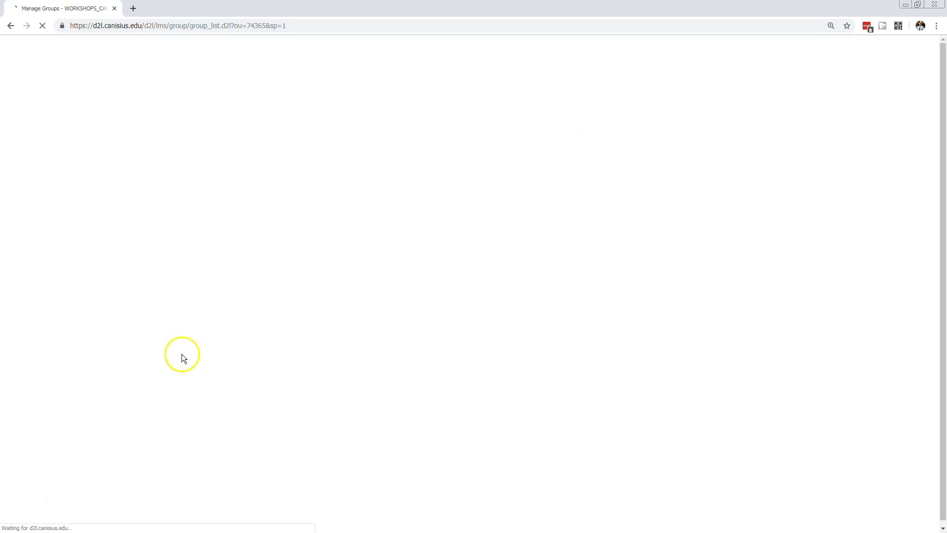
pyautogui.click(267, 482)
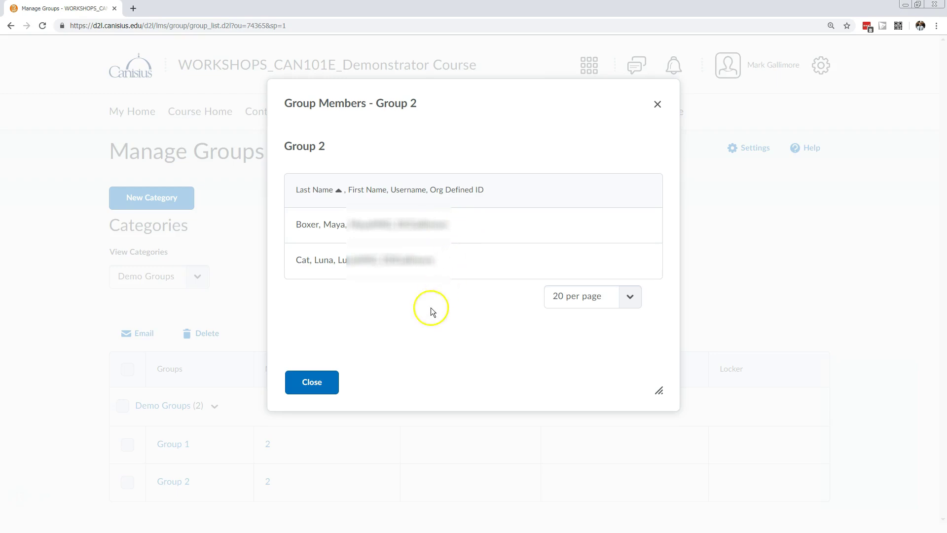
pyautogui.click(319, 385)
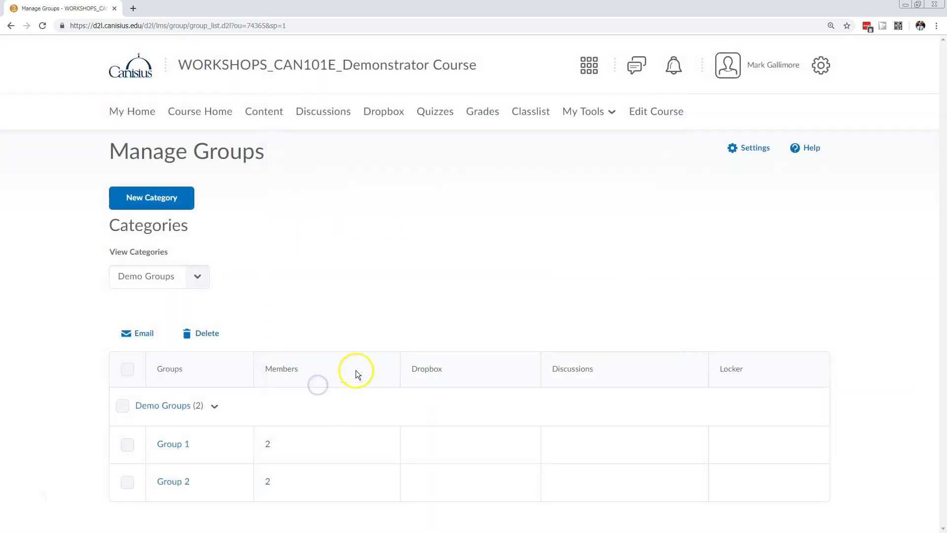
# - Return to the course content and compare the Collaborative Project module's release condition with those of its Group 1 and Group 2 Assignment sub-modules
pyautogui.click(269, 114)
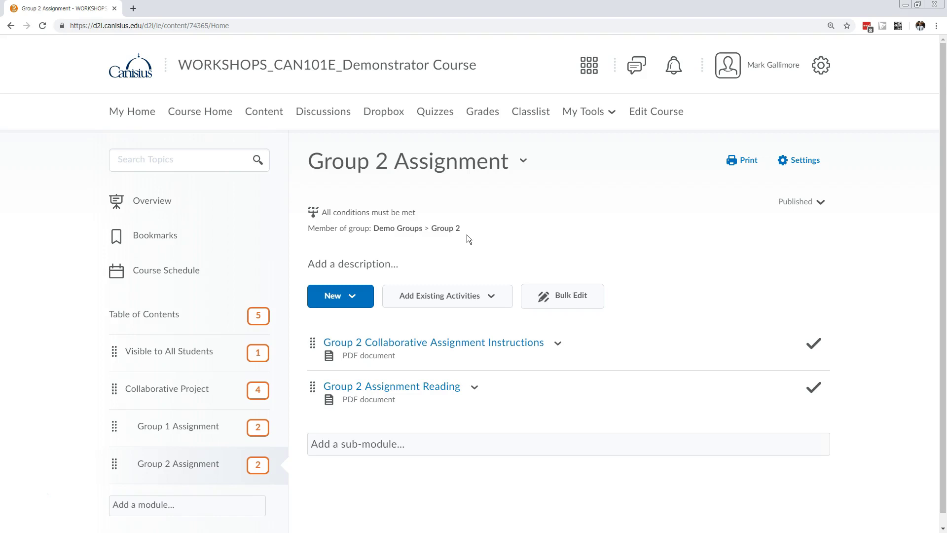
pyautogui.scroll(-1, 636, 334)
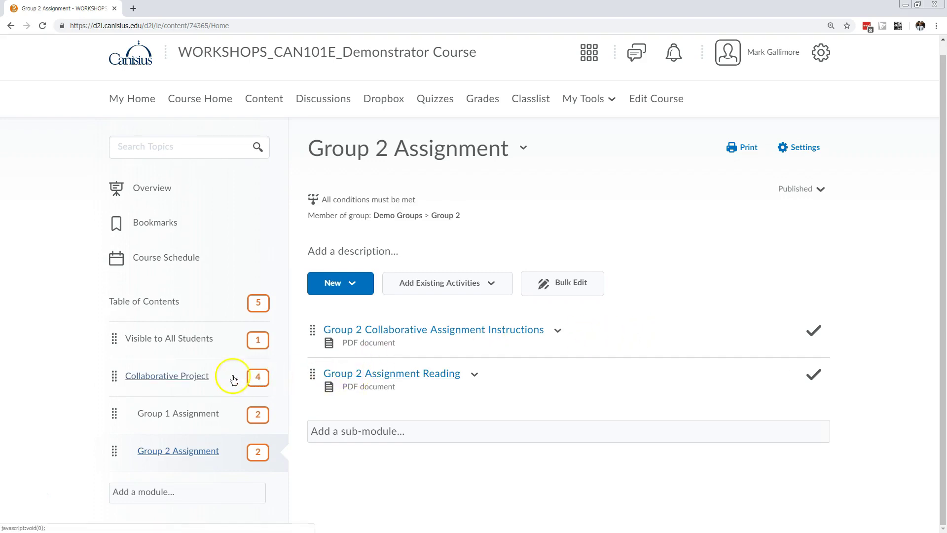
pyautogui.click(163, 380)
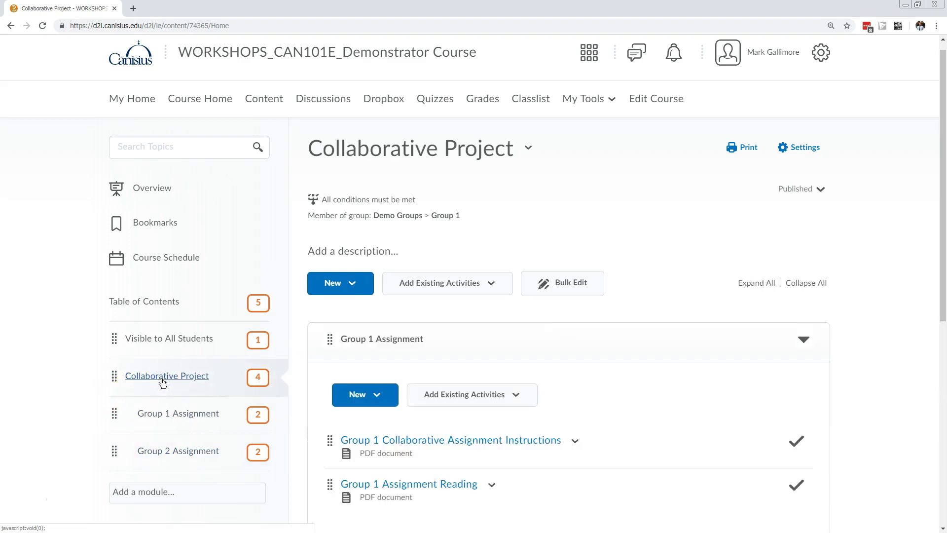
pyautogui.scroll(-4, 505, 375)
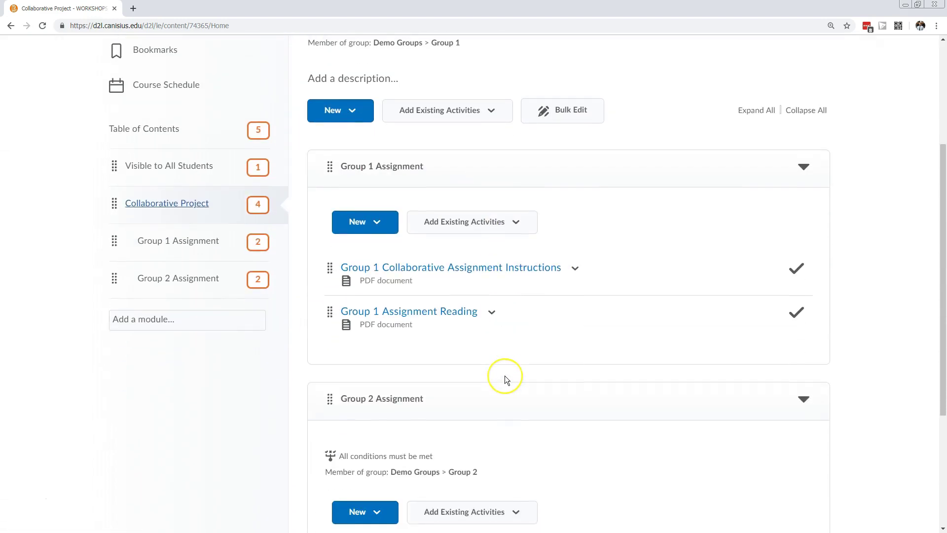
pyautogui.scroll(4, 505, 378)
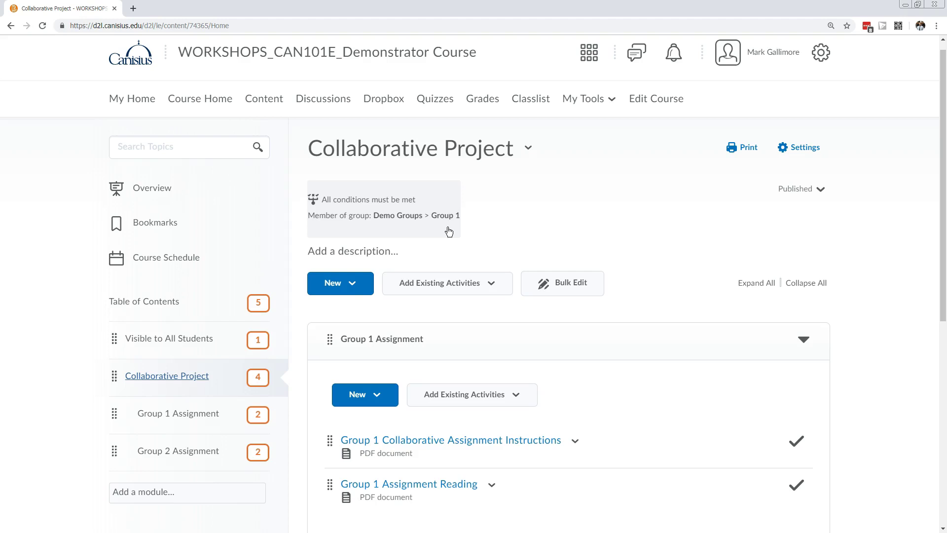
pyautogui.click(449, 239)
pyautogui.scroll(-3, 476, 315)
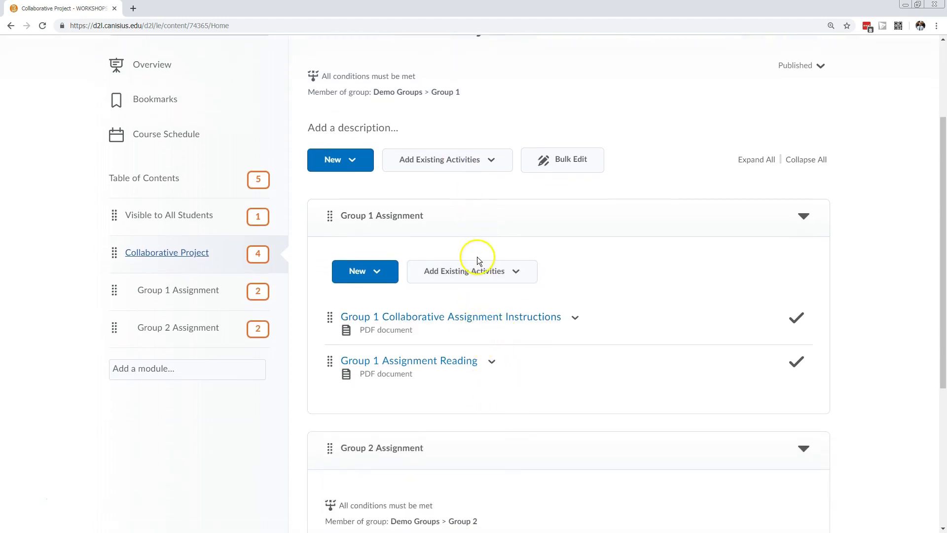
pyautogui.scroll(2, 474, 256)
pyautogui.scroll(1, 434, 245)
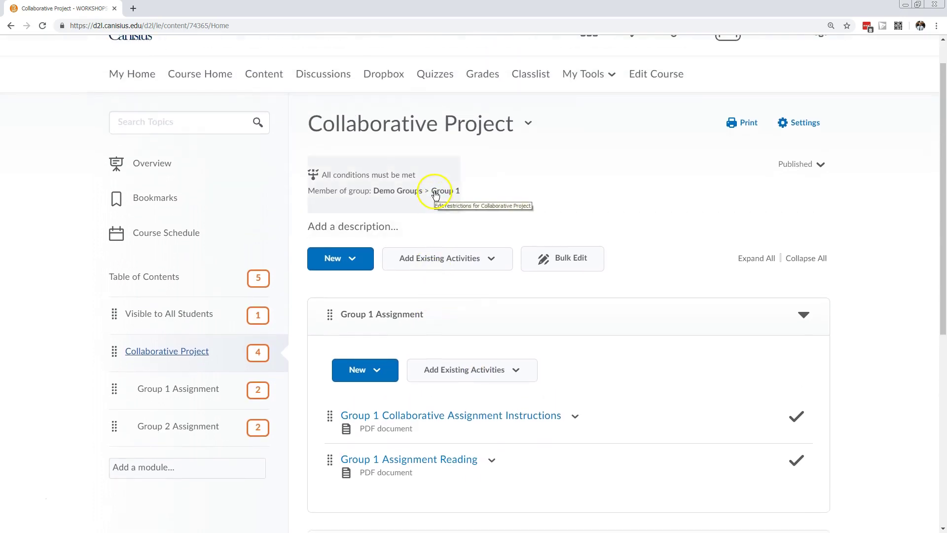
pyautogui.scroll(-7, 481, 224)
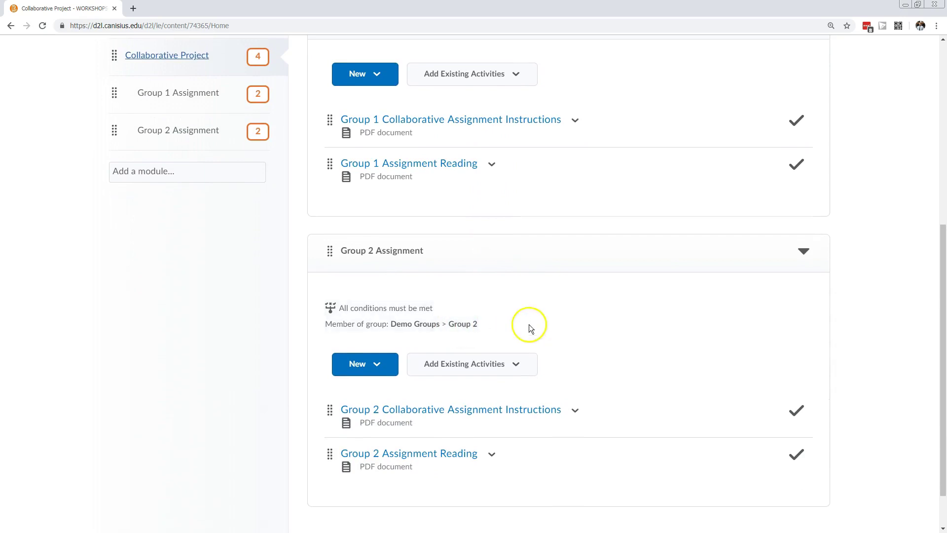
# - Remove all release conditions from the Collaborative Project module and save the change
pyautogui.scroll(8, 528, 325)
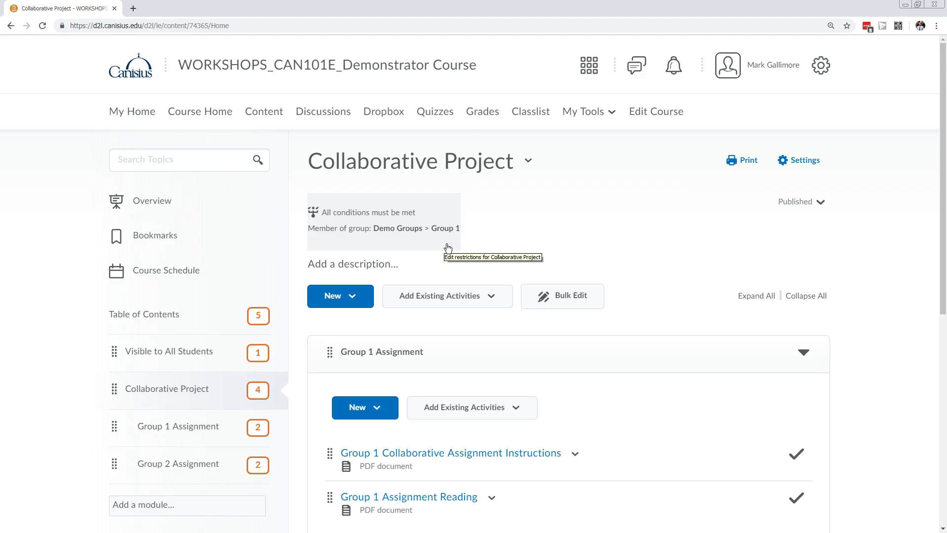
pyautogui.click(448, 247)
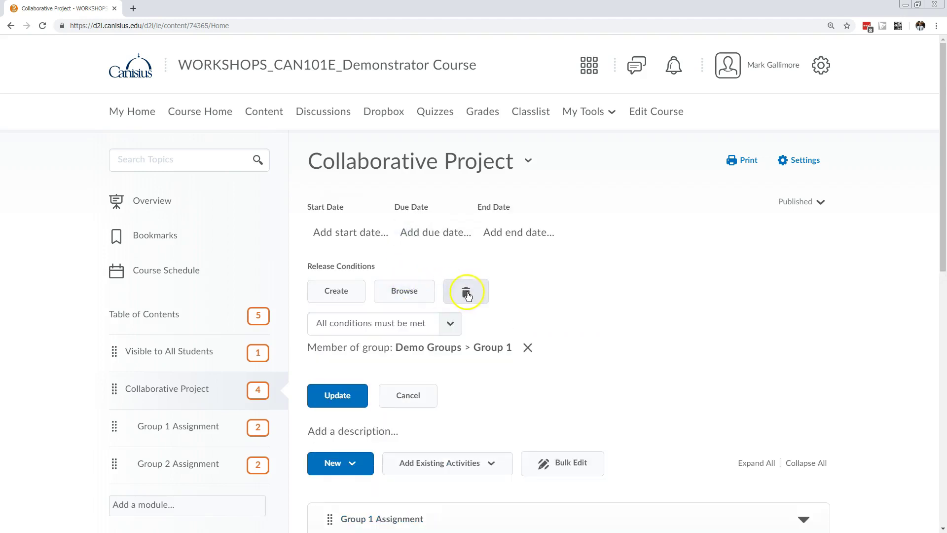
pyautogui.click(467, 290)
pyautogui.click(345, 345)
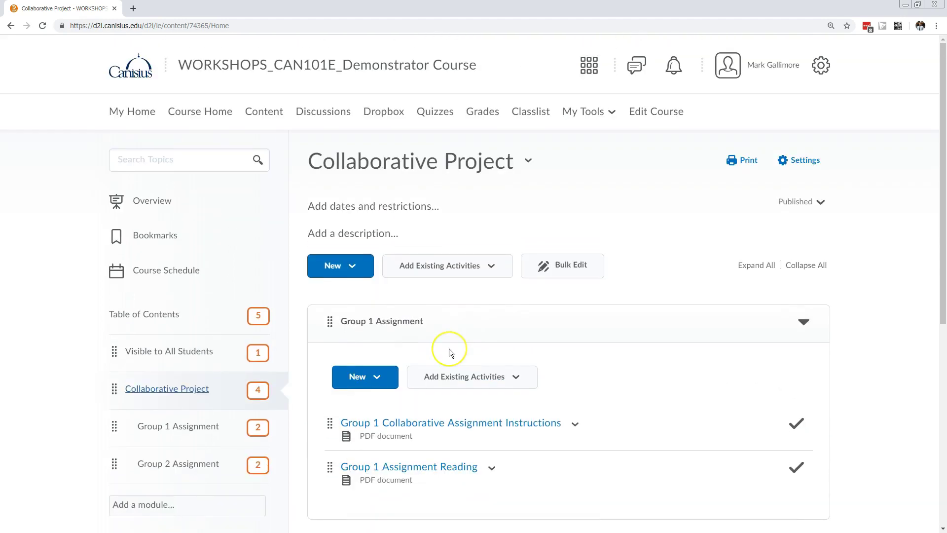
# - Restrict the Group 1 Assignment sub-module with a new Group enrollment release condition for Group 1, and save it
pyautogui.click(201, 429)
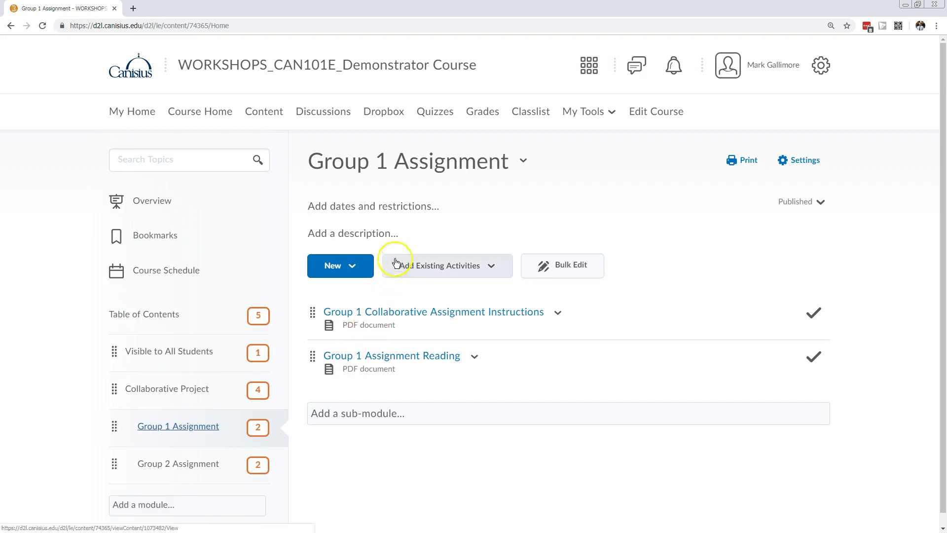
pyautogui.click(364, 207)
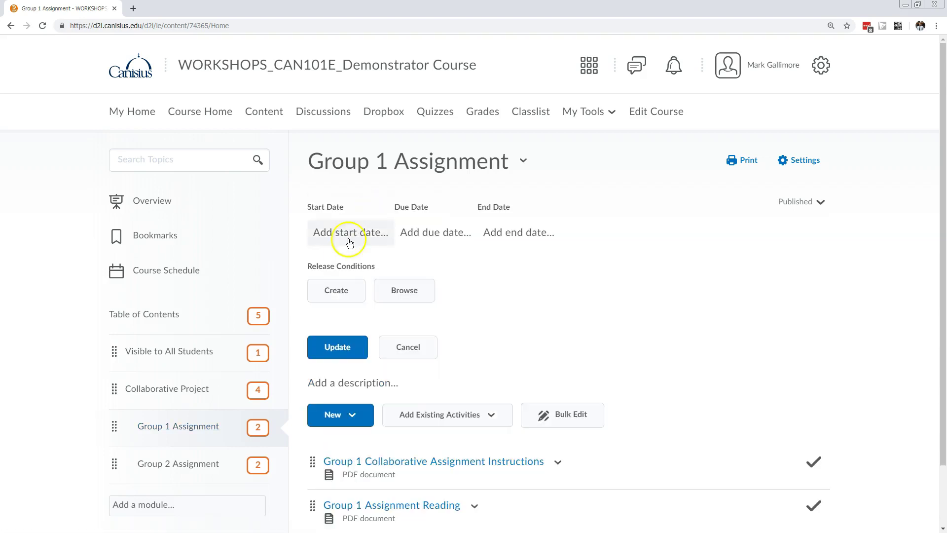
pyautogui.click(340, 292)
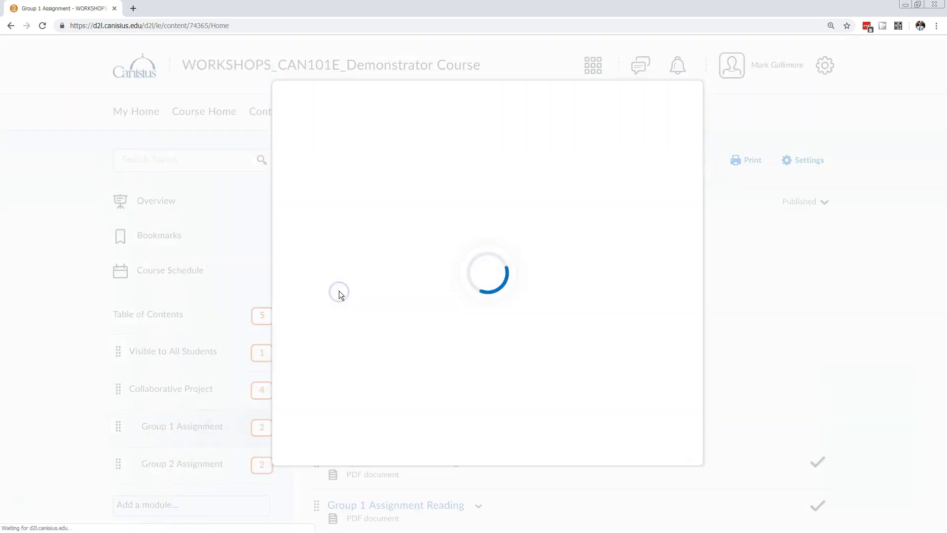
pyautogui.click(369, 176)
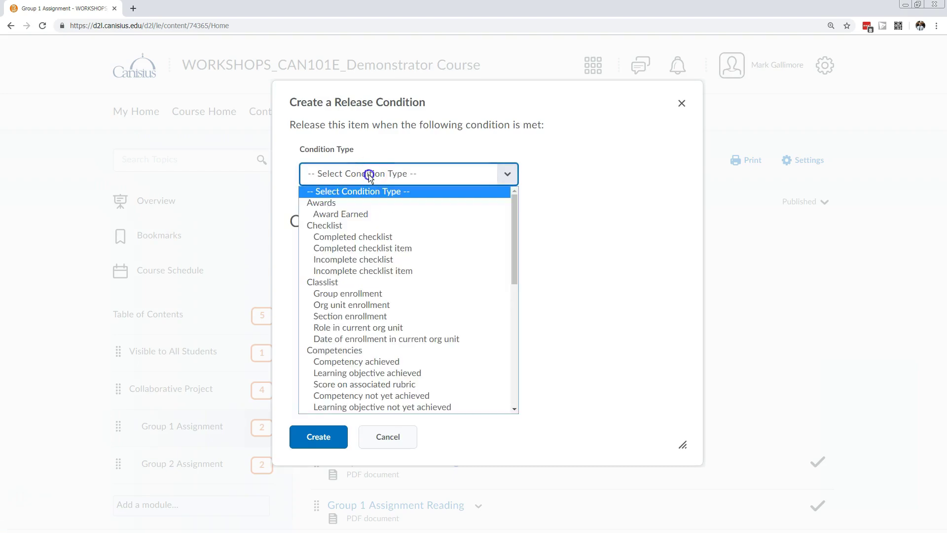
pyautogui.click(361, 295)
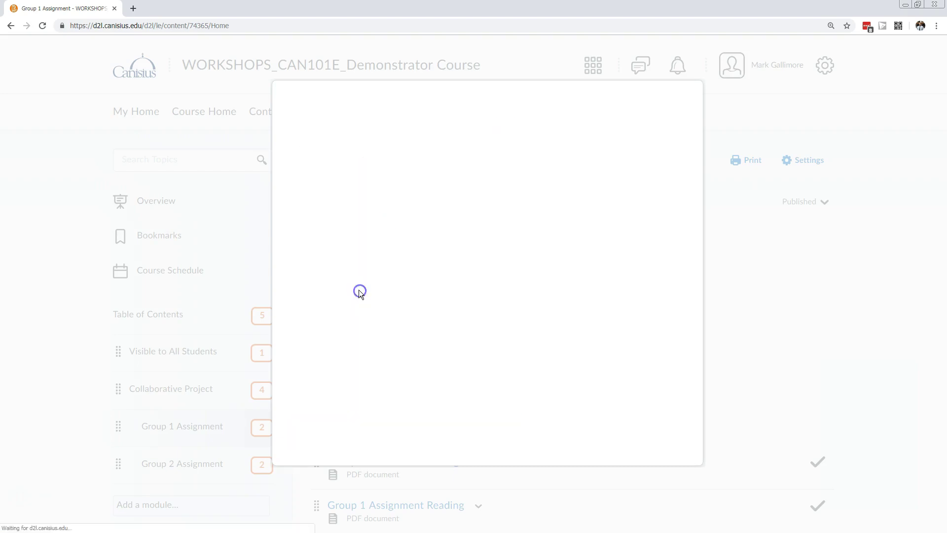
pyautogui.click(353, 281)
pyautogui.click(341, 322)
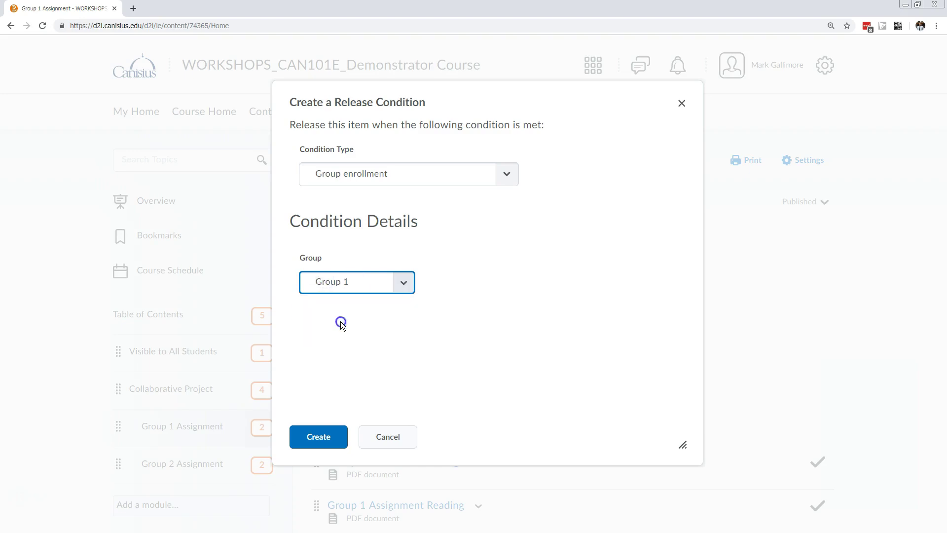
pyautogui.click(313, 436)
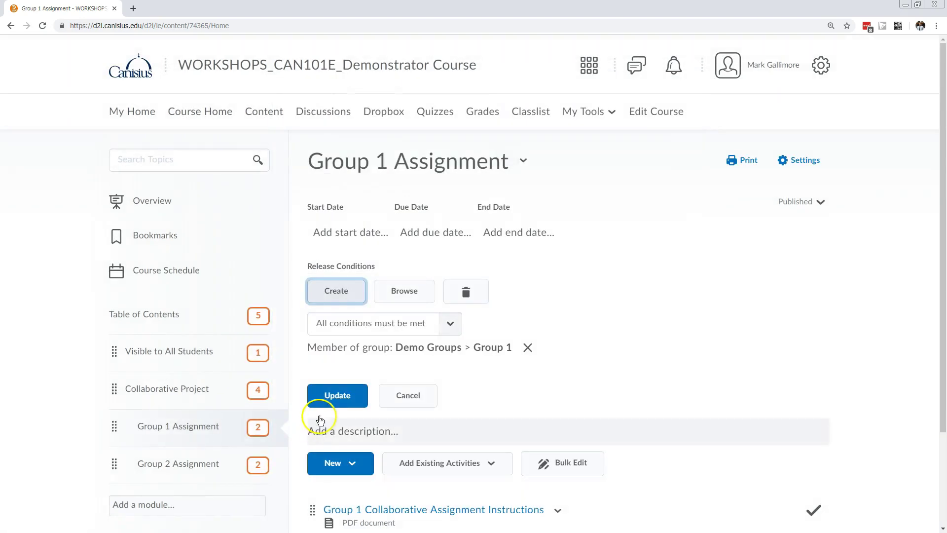
pyautogui.click(342, 396)
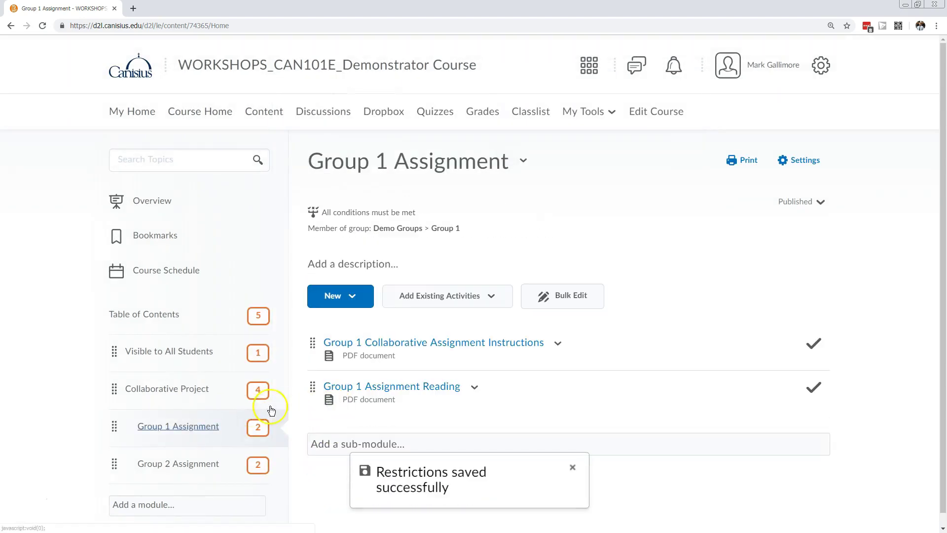
# - Open the Demo Essay Assignment 1 dropbox folder for editing and go to the release conditions in its restrictions
pyautogui.scroll(-1, 341, 395)
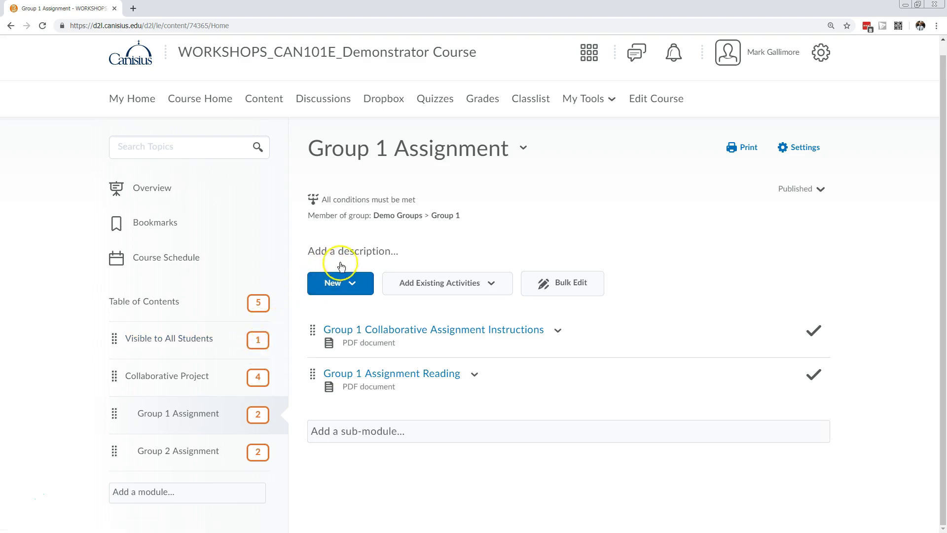
pyautogui.click(386, 99)
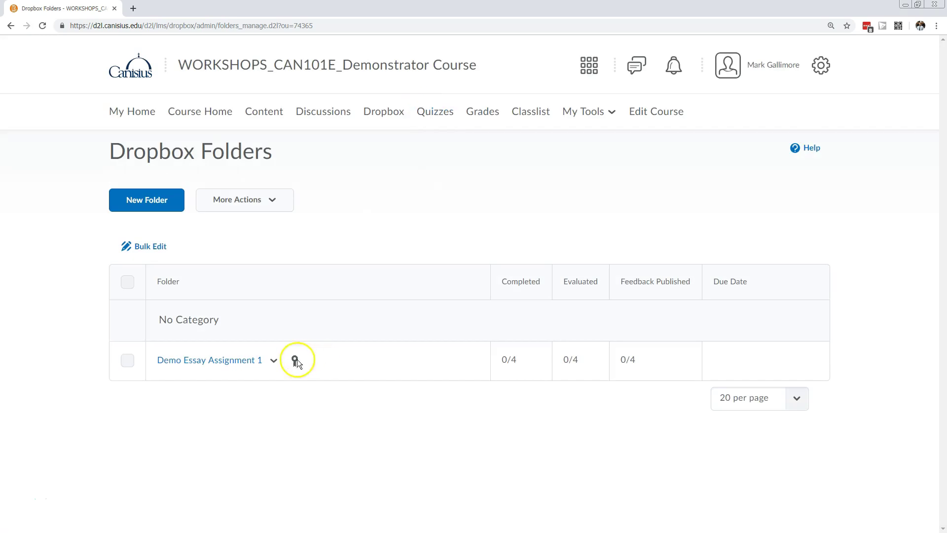
pyautogui.click(274, 360)
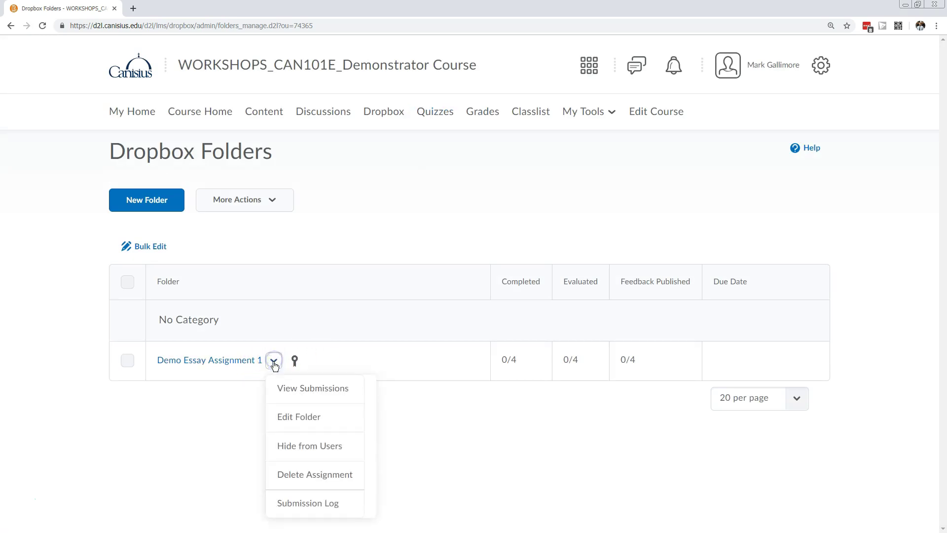
pyautogui.click(300, 415)
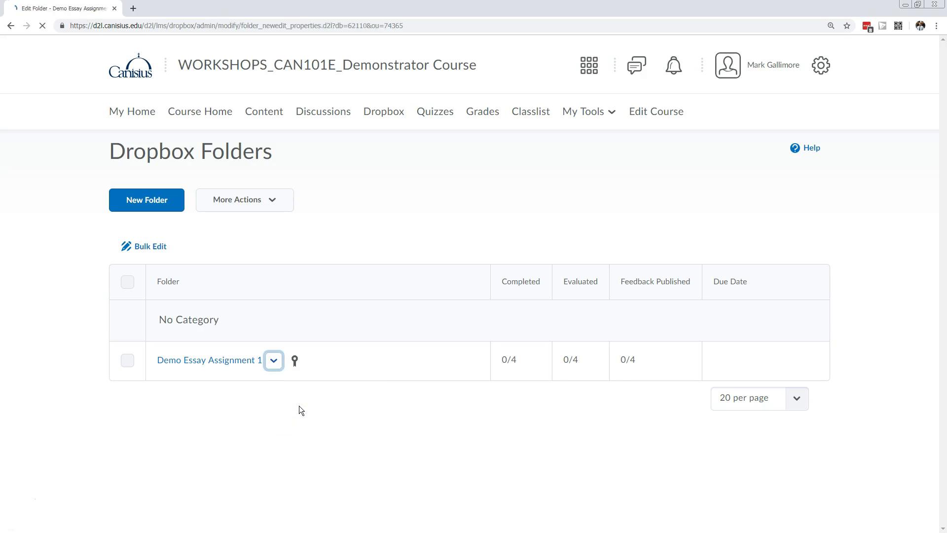
pyautogui.click(246, 217)
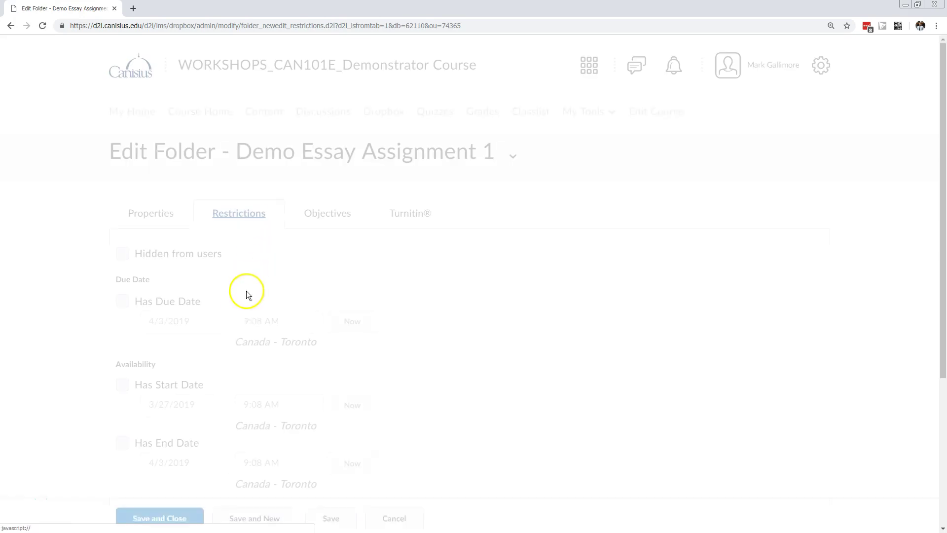
pyautogui.scroll(-3, 234, 314)
pyautogui.scroll(-2, 233, 316)
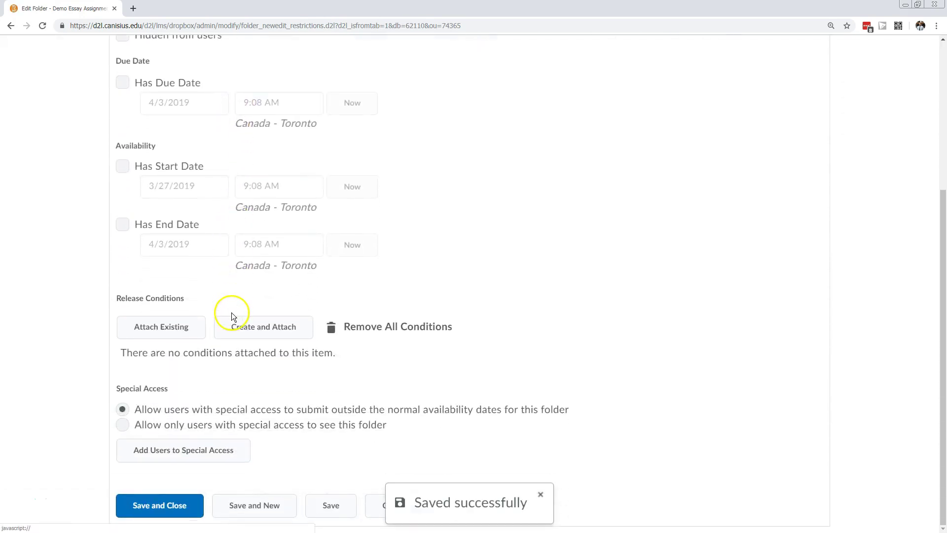
# - Attach the existing Demo Groups > Group 1 membership condition to the Demo Essay Assignment 1 folder
pyautogui.click(152, 330)
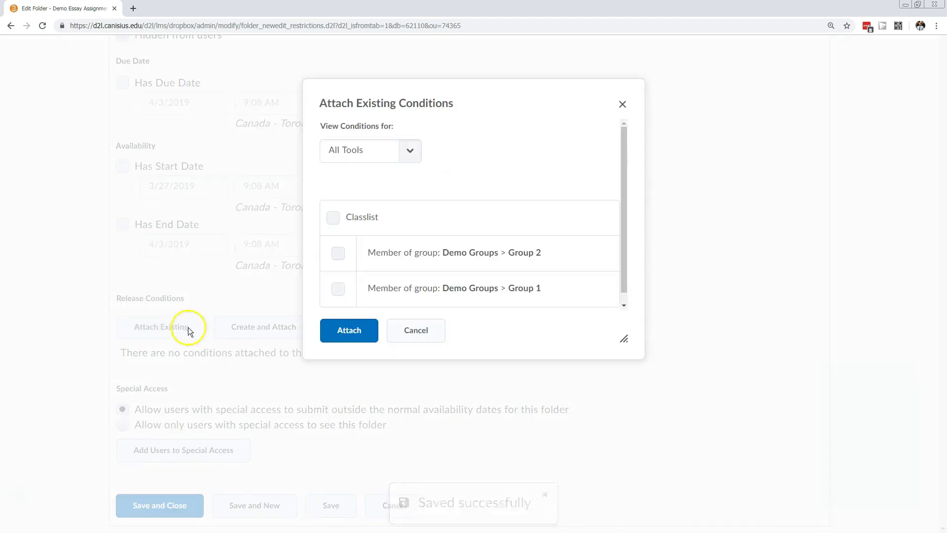
pyautogui.scroll(-1, 337, 282)
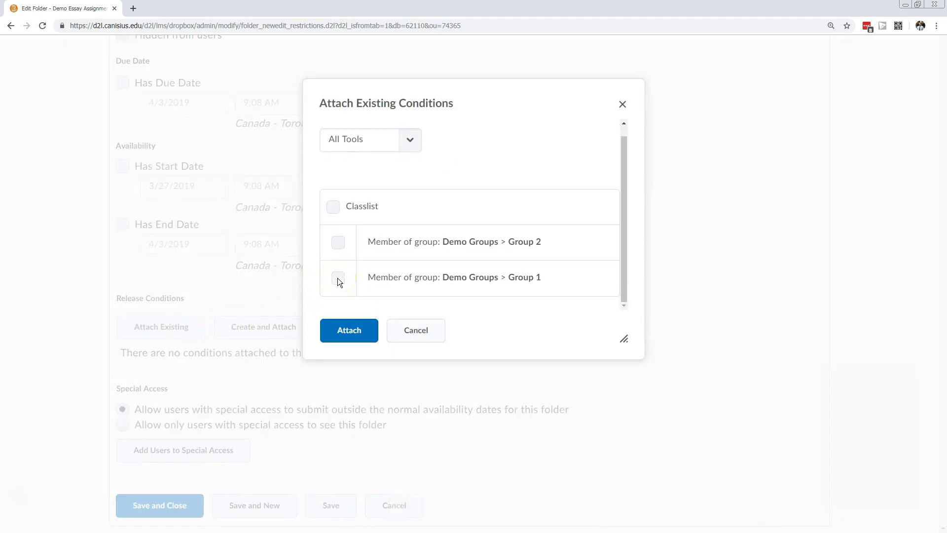
pyautogui.click(339, 278)
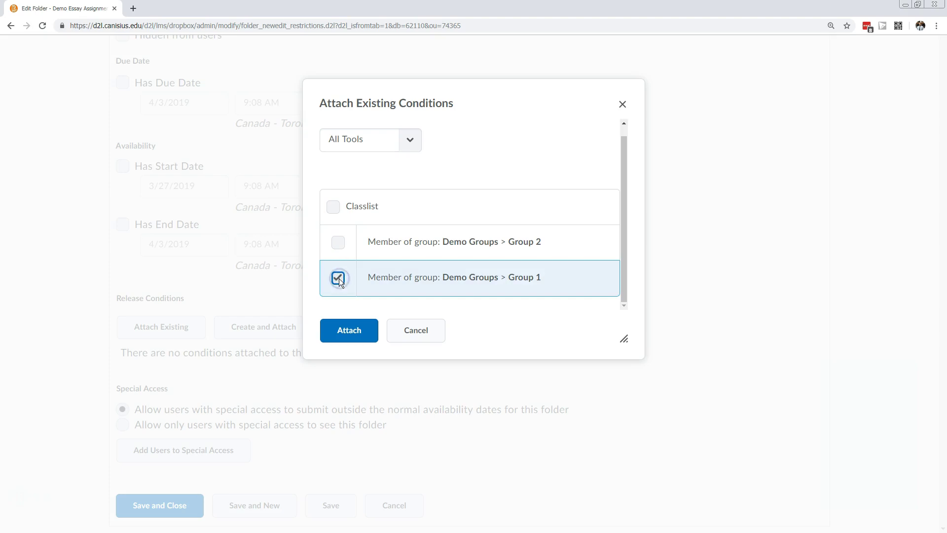
pyautogui.click(349, 333)
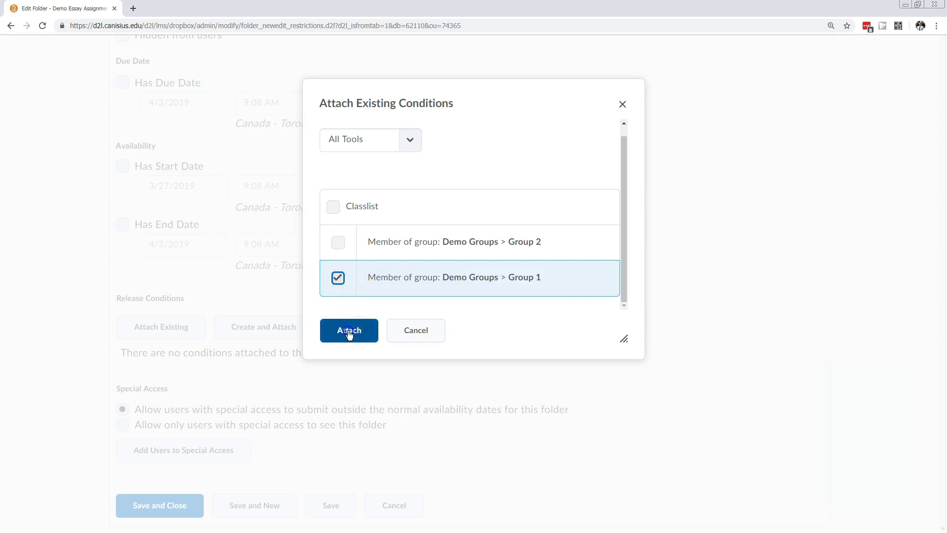
pyautogui.scroll(-1, 269, 387)
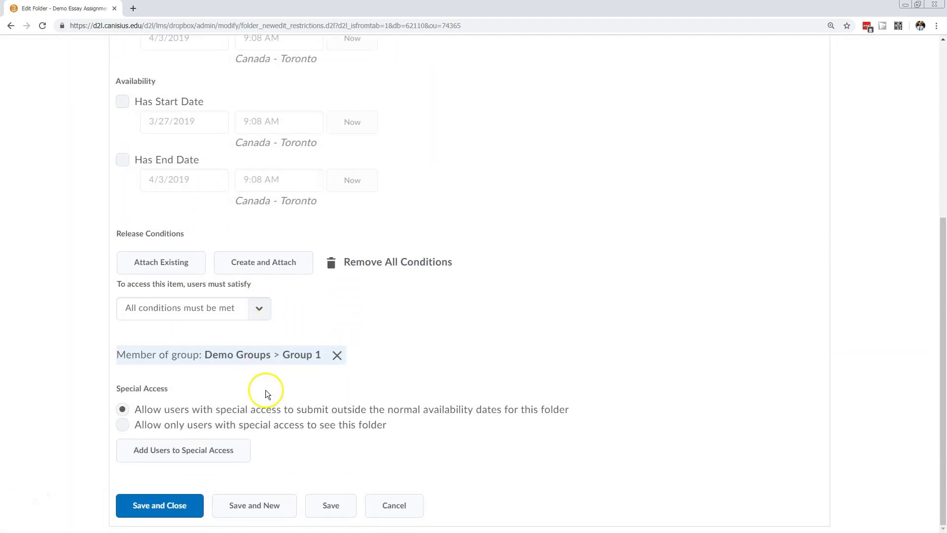